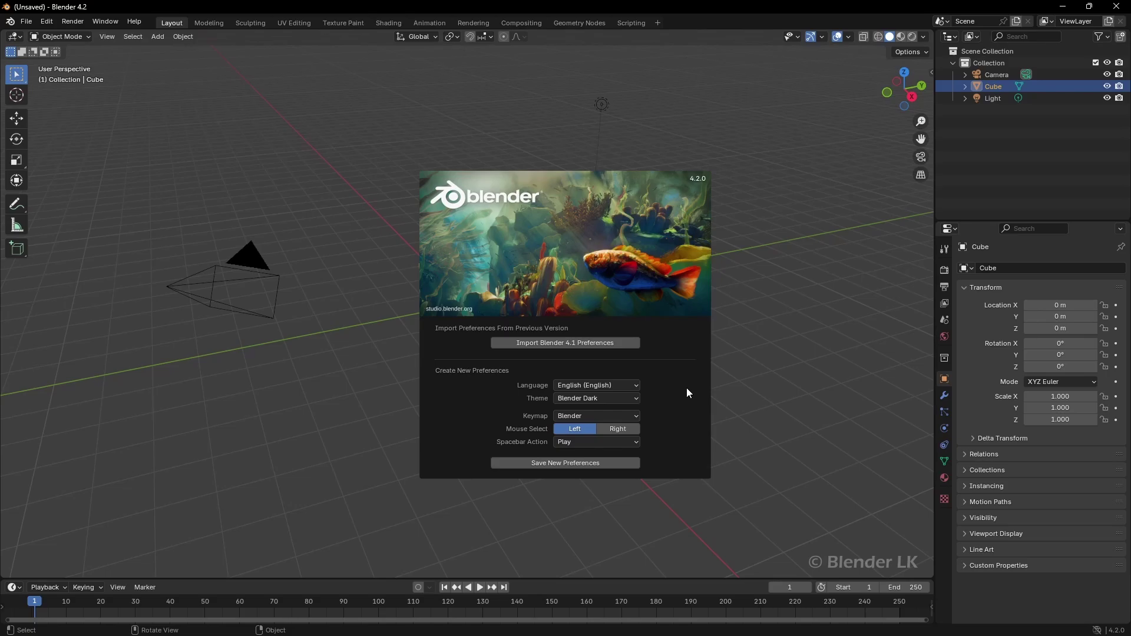
- Save the startup preferences and dismiss the splash screen to reach the default scene
{"action": "left_click", "coordinate": [619, 464]}
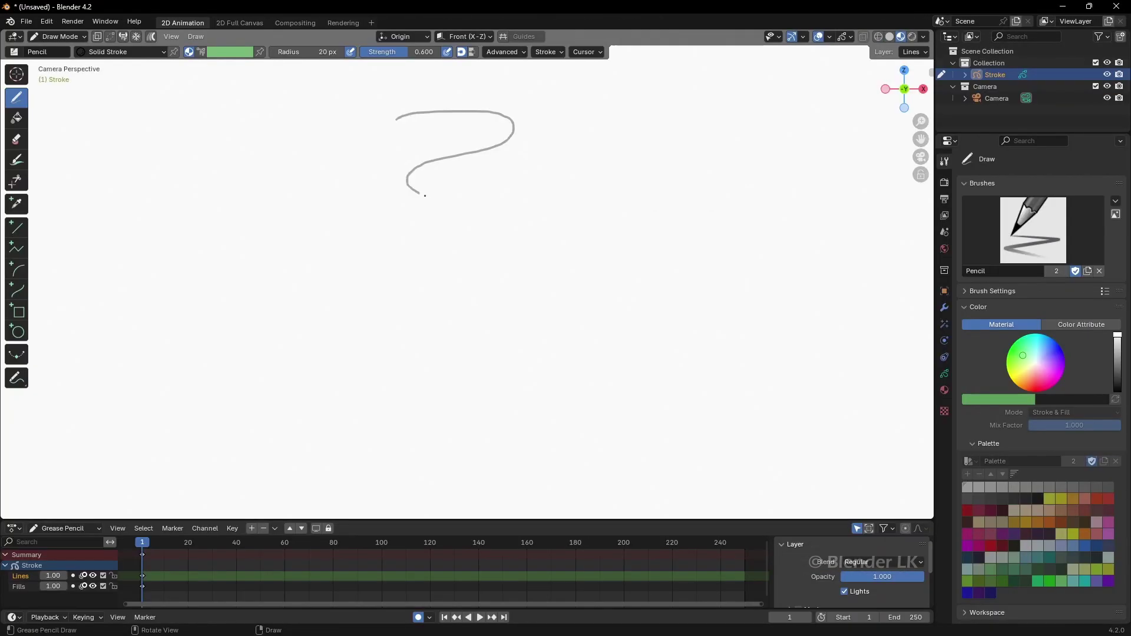
{"action": "mouse_move", "coordinate": [417, 192]}
{"action": "left_mouse_down"}
{"action": "mouse_move", "coordinate": [518, 373]}
{"action": "mouse_move", "coordinate": [492, 408]}
{"action": "left_mouse_up"}
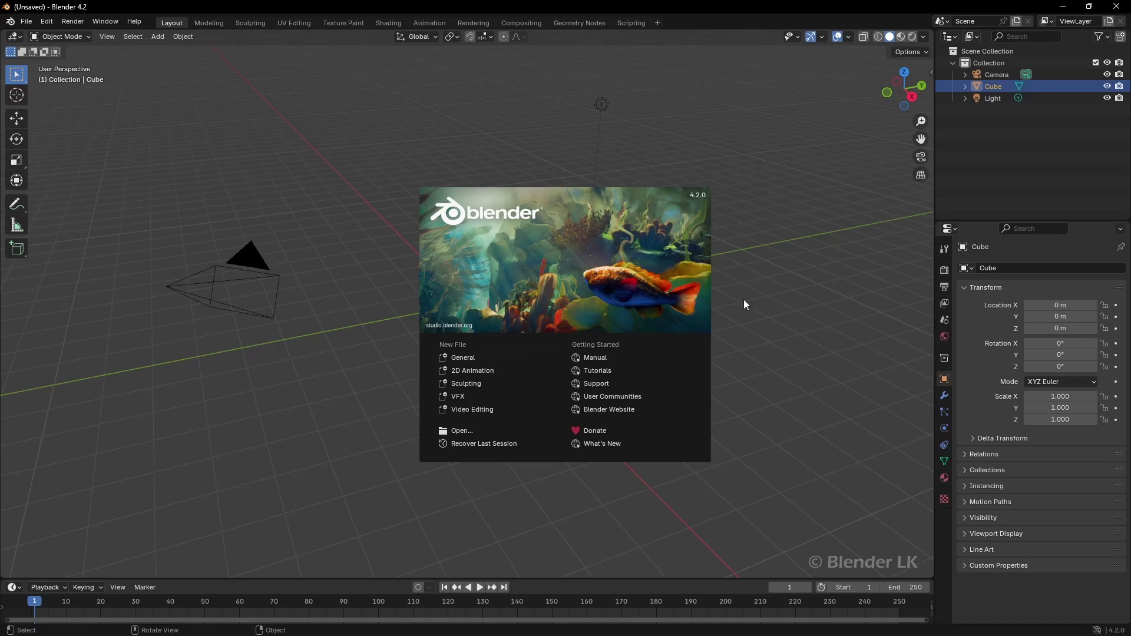
{"action": "left_click", "coordinate": [838, 140]}
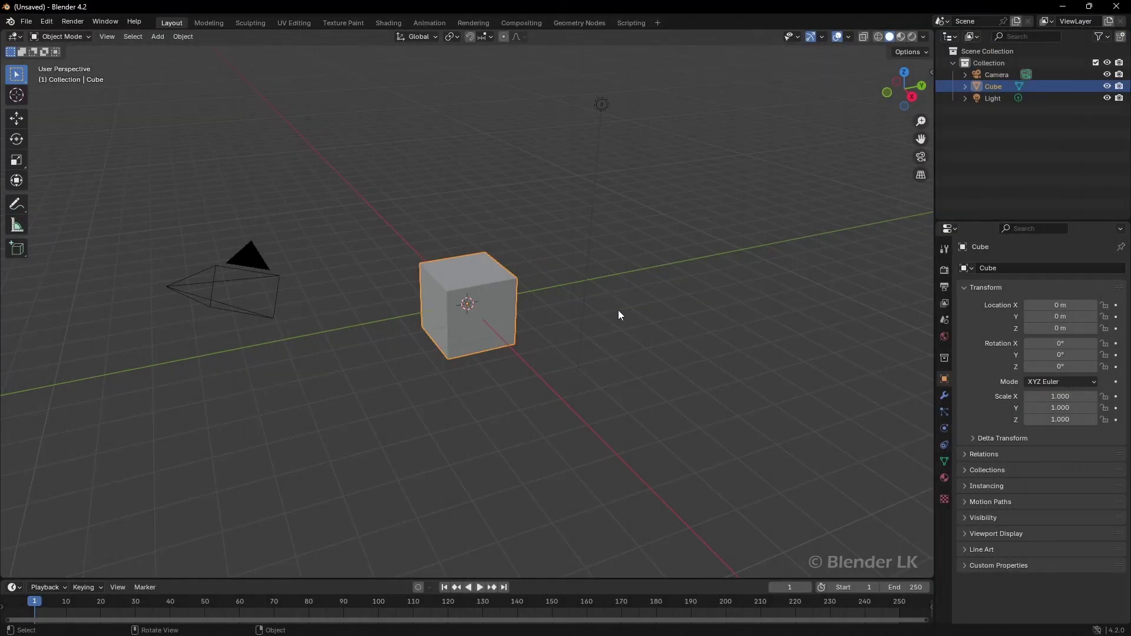
- In Preferences > System, raise Undo Steps from 32 to 256
{"action": "left_click", "coordinate": [50, 24]}
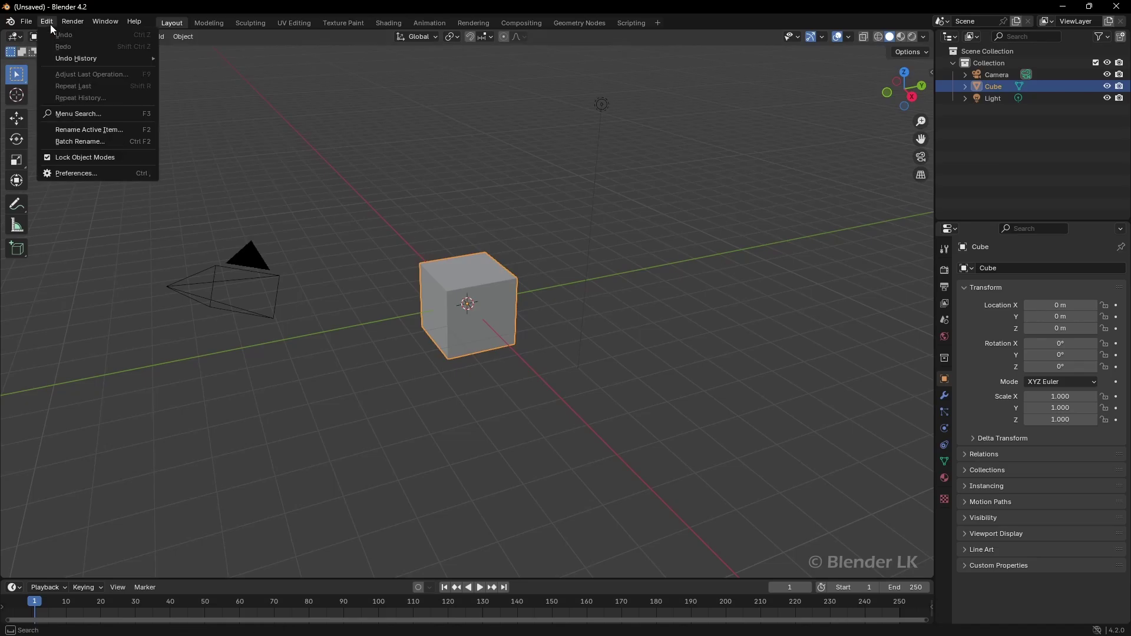
{"action": "left_click", "coordinate": [112, 175]}
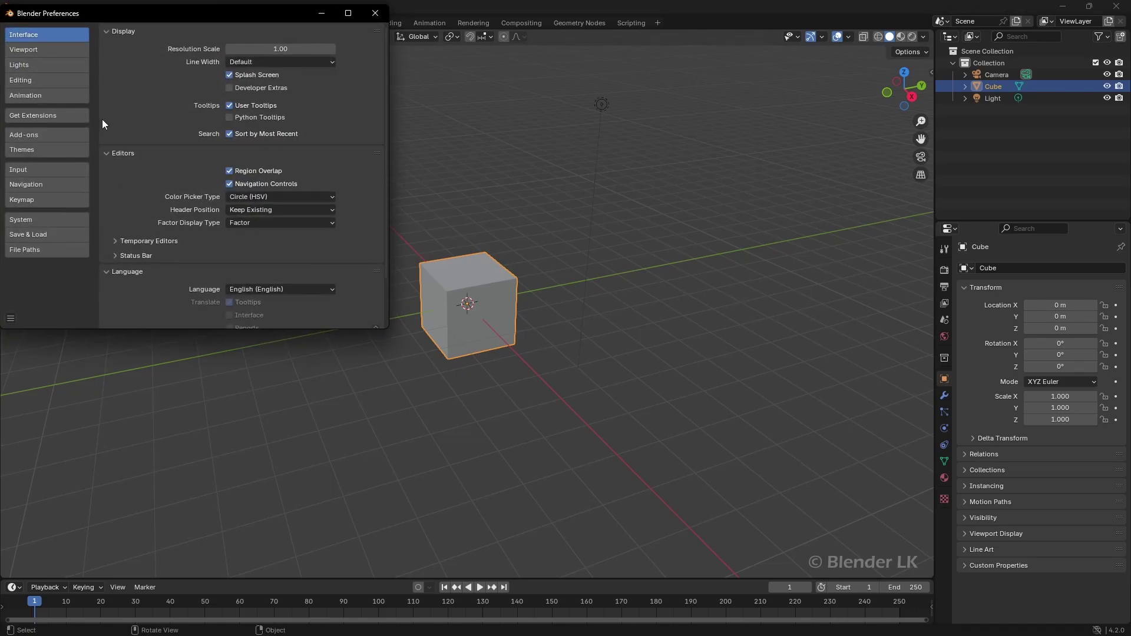
{"action": "left_click", "coordinate": [64, 221]}
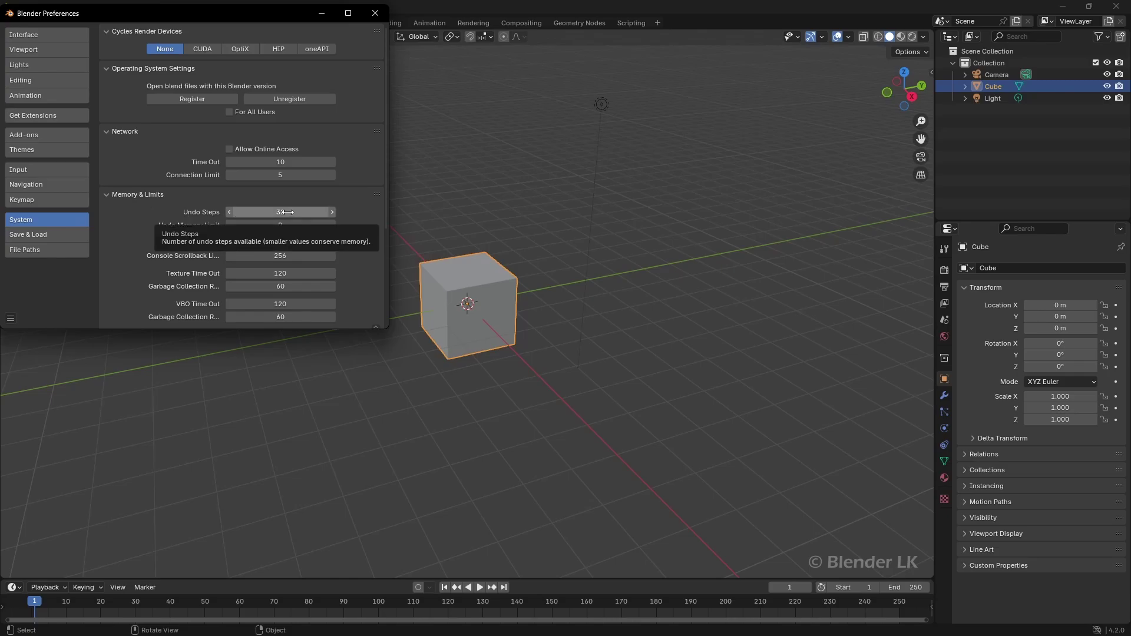
{"action": "left_click_drag", "start_coordinate": [283, 212], "coordinate": [354, 212]}
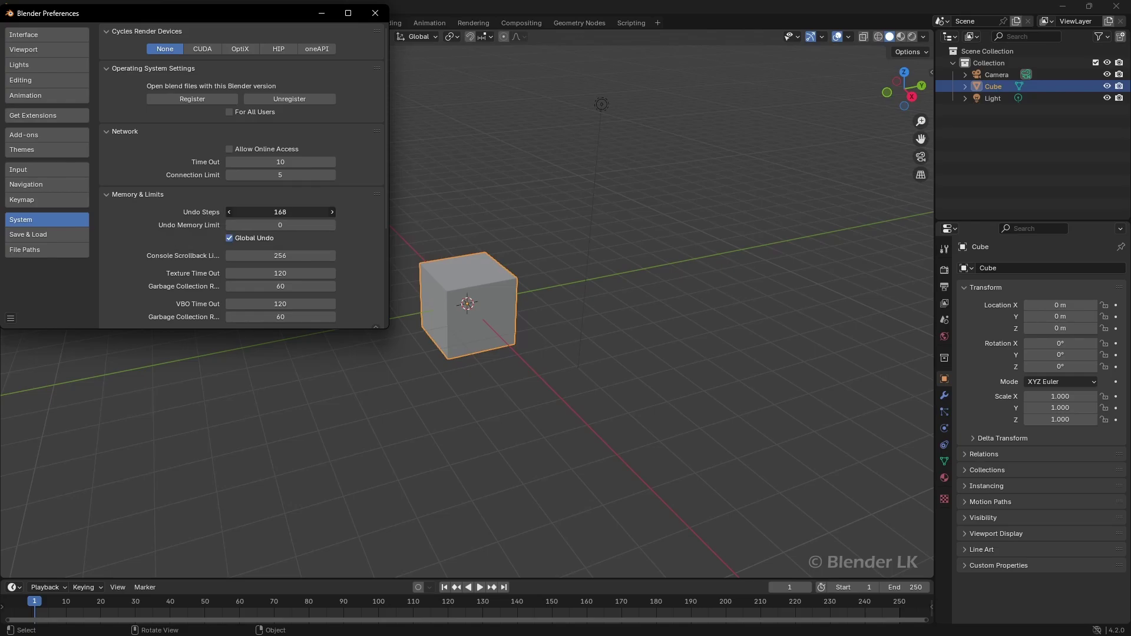
{"action": "left_click_drag", "start_coordinate": [283, 212], "coordinate": [312, 203]}
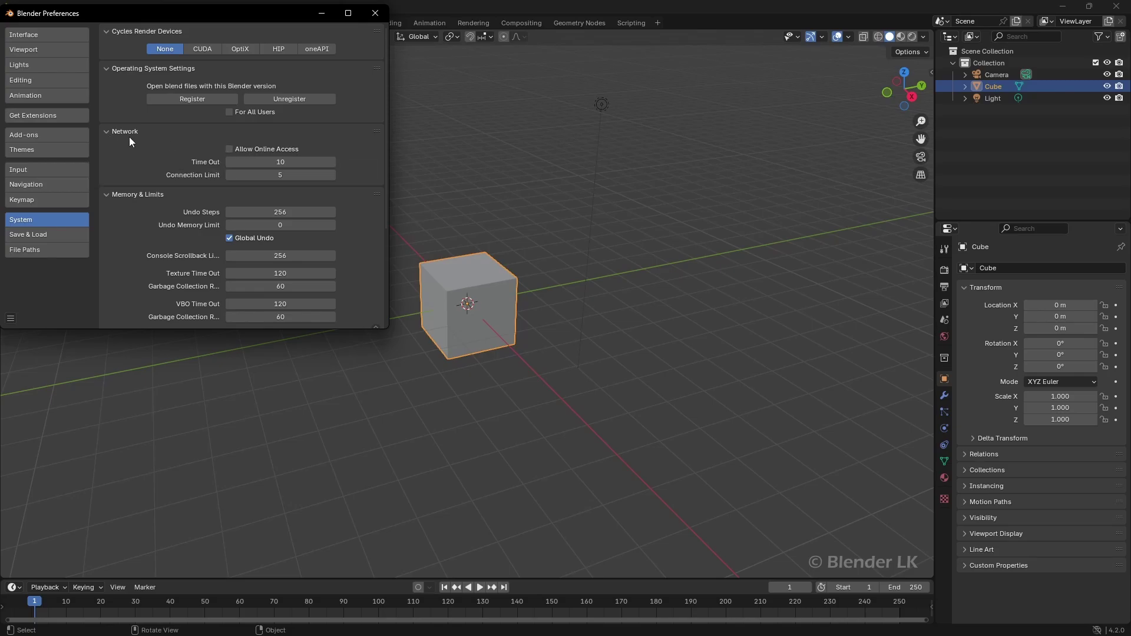
- Allow Online Access under Network, then move to the Keymap settings
{"action": "left_click", "coordinate": [229, 149]}
{"action": "left_click", "coordinate": [68, 202]}
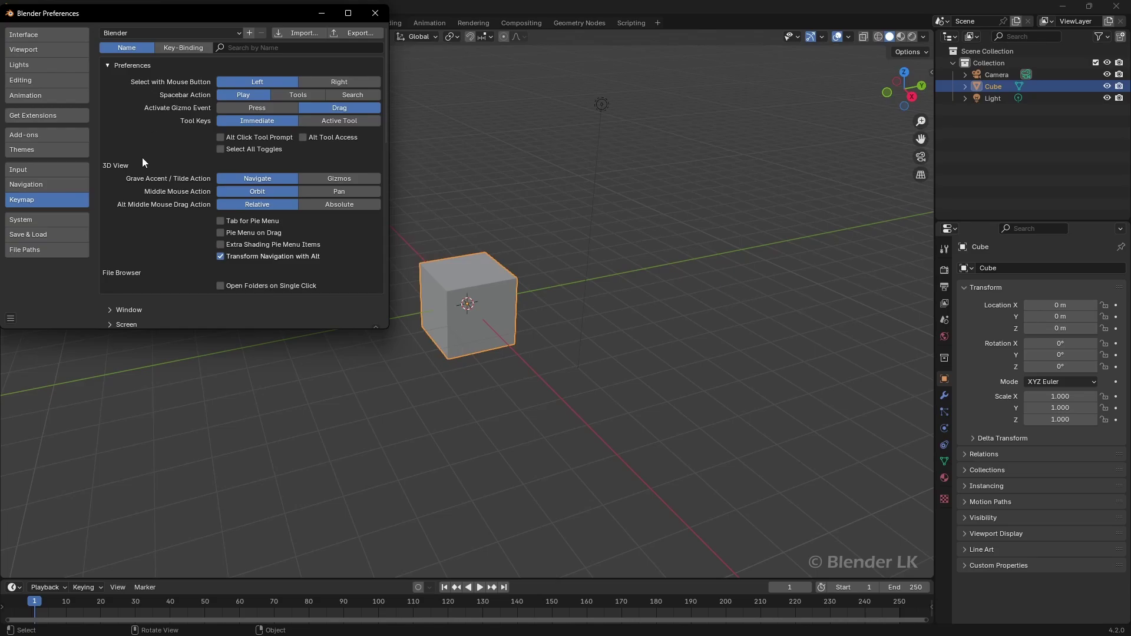
- In Input settings, try Emulate Numpad on and off, leaving it off, then show Themes
{"action": "left_click", "coordinate": [69, 172]}
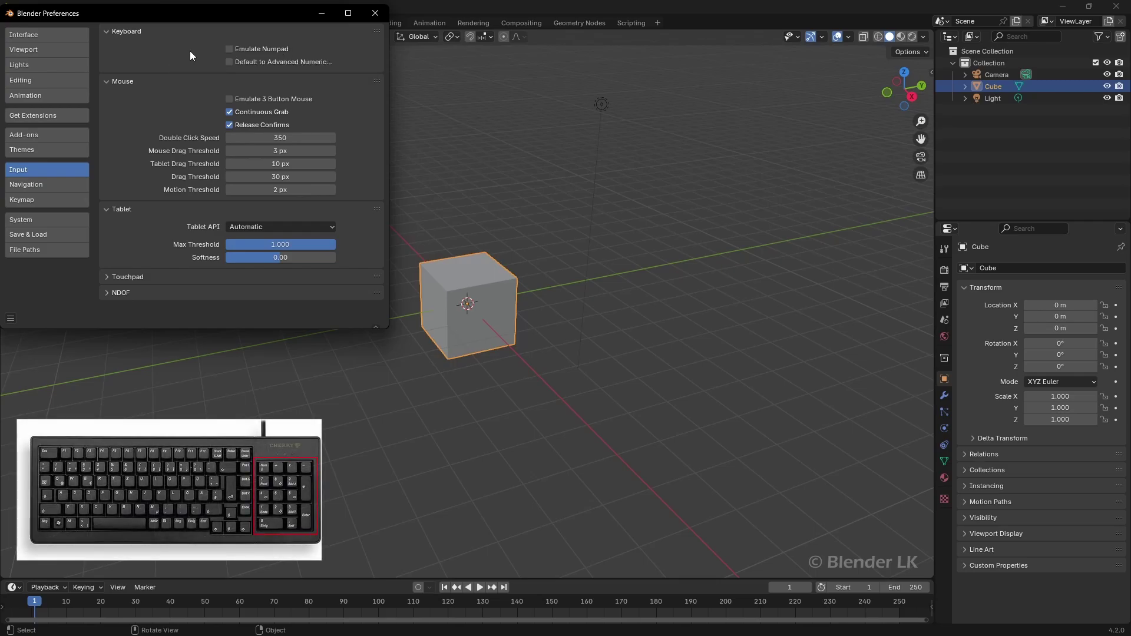
{"action": "left_click", "coordinate": [230, 48]}
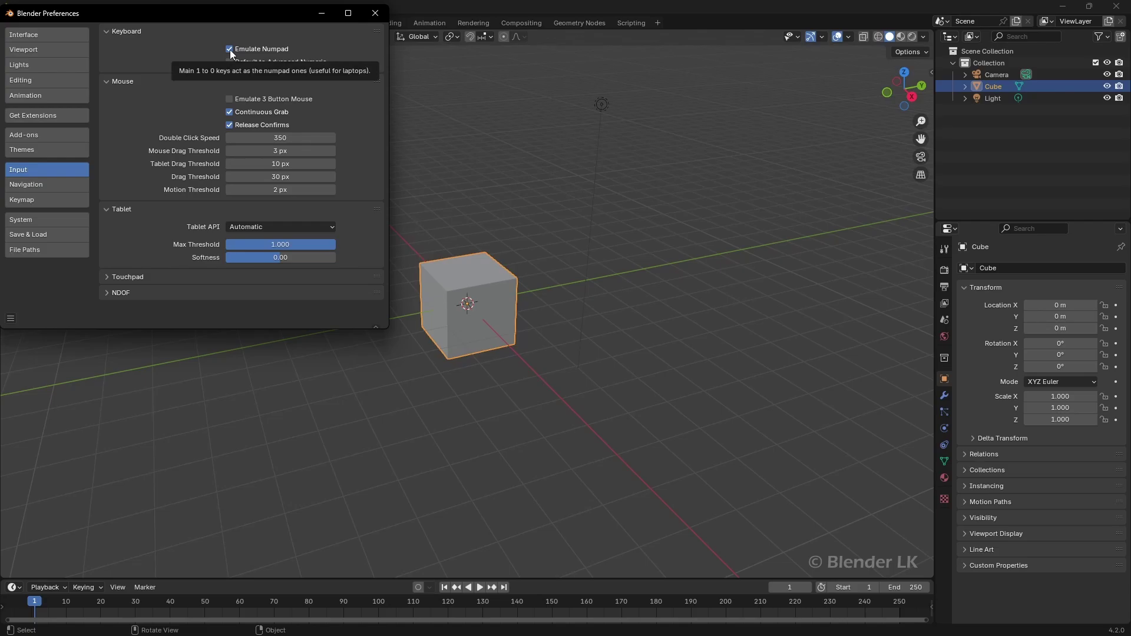
{"action": "left_click", "coordinate": [229, 50]}
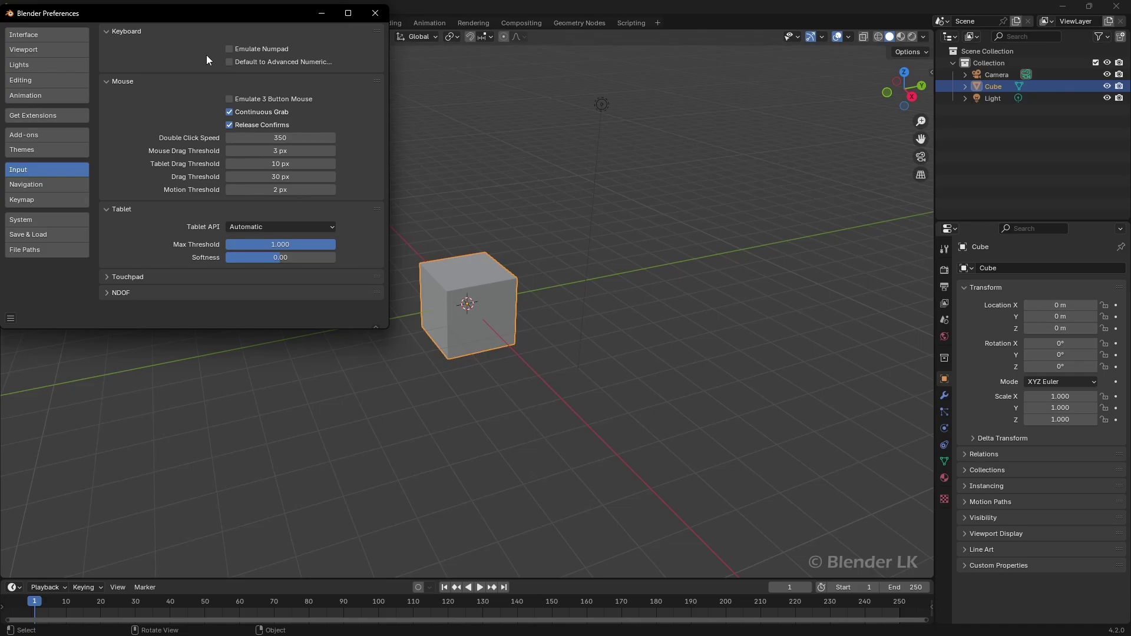
{"action": "left_click", "coordinate": [68, 154]}
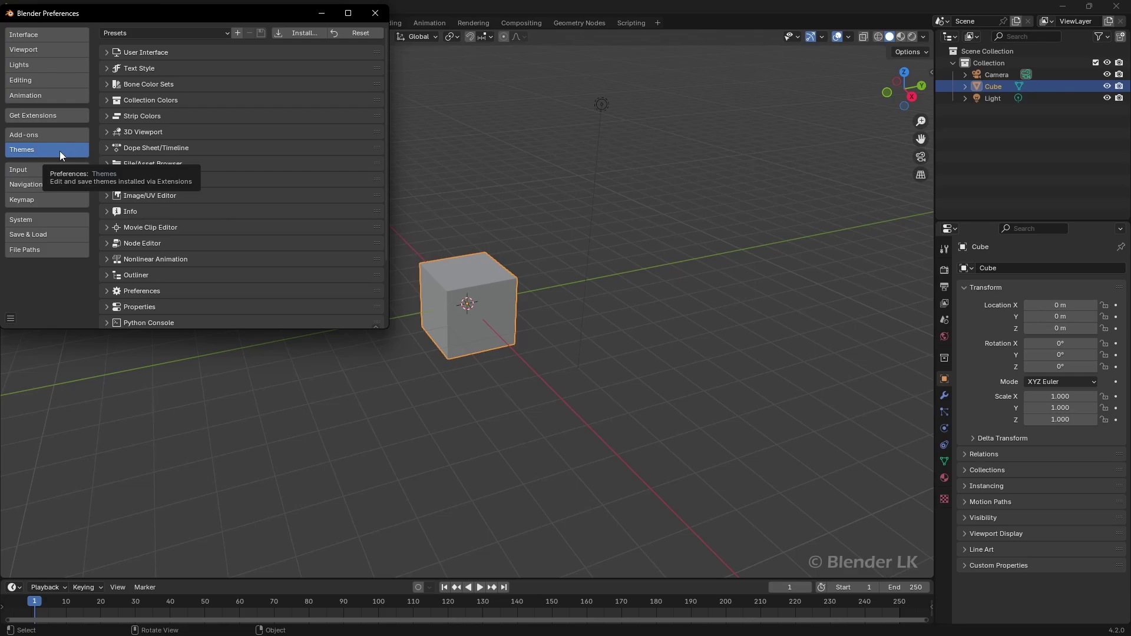
- Switch the theme preset to Blender Light, then back to Blender Dark
{"action": "left_click", "coordinate": [174, 35]}
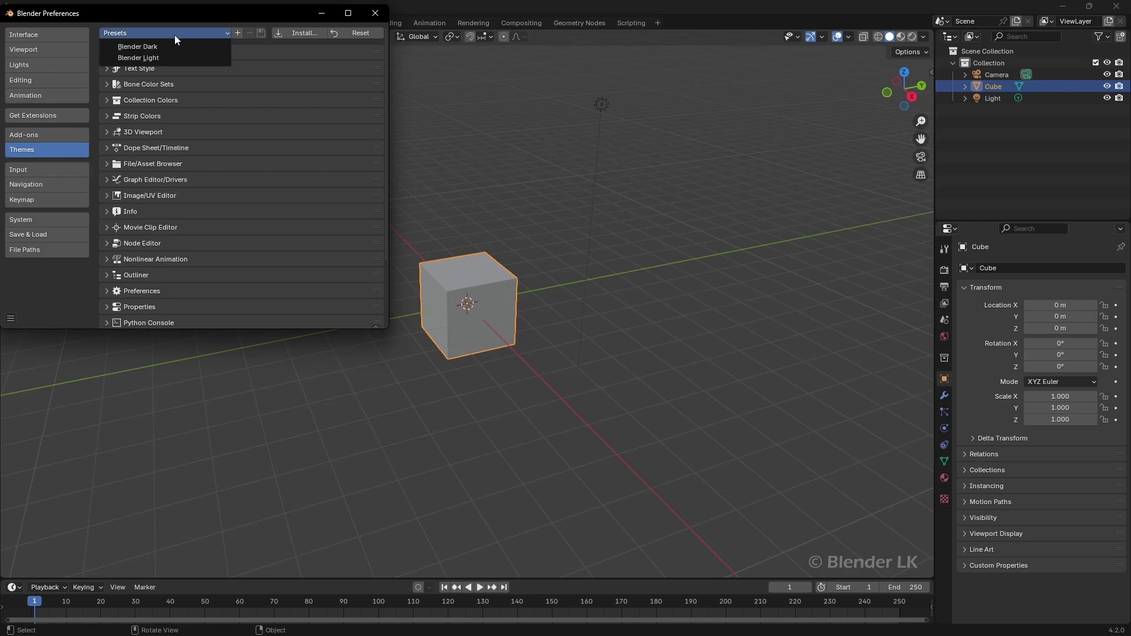
{"action": "left_click", "coordinate": [183, 47]}
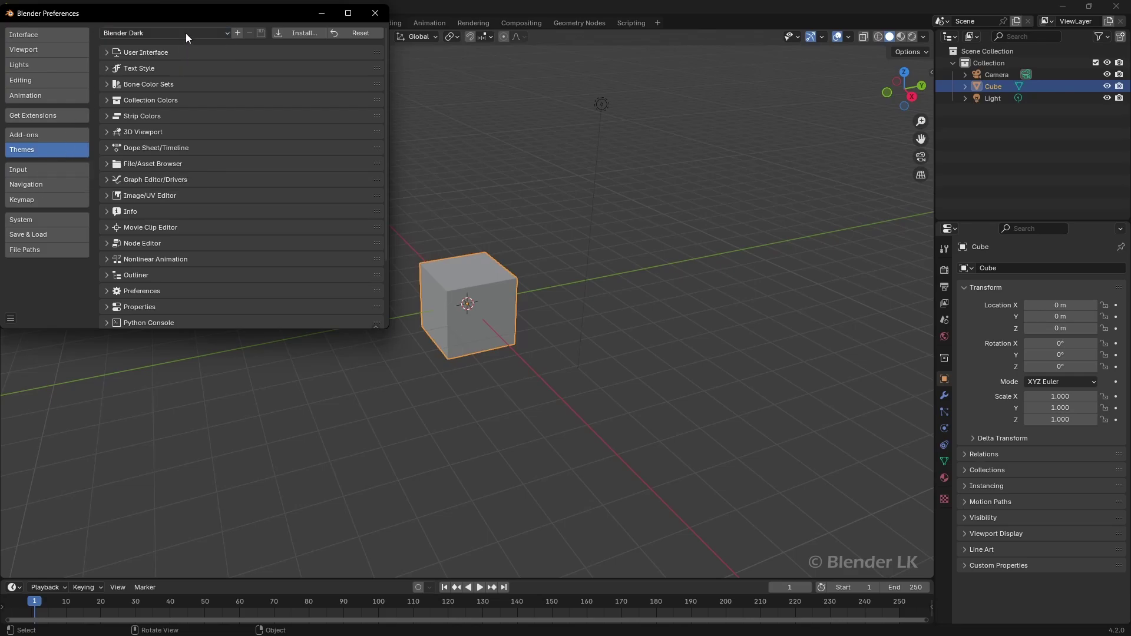
{"action": "left_click", "coordinate": [185, 56]}
{"action": "left_click", "coordinate": [193, 33]}
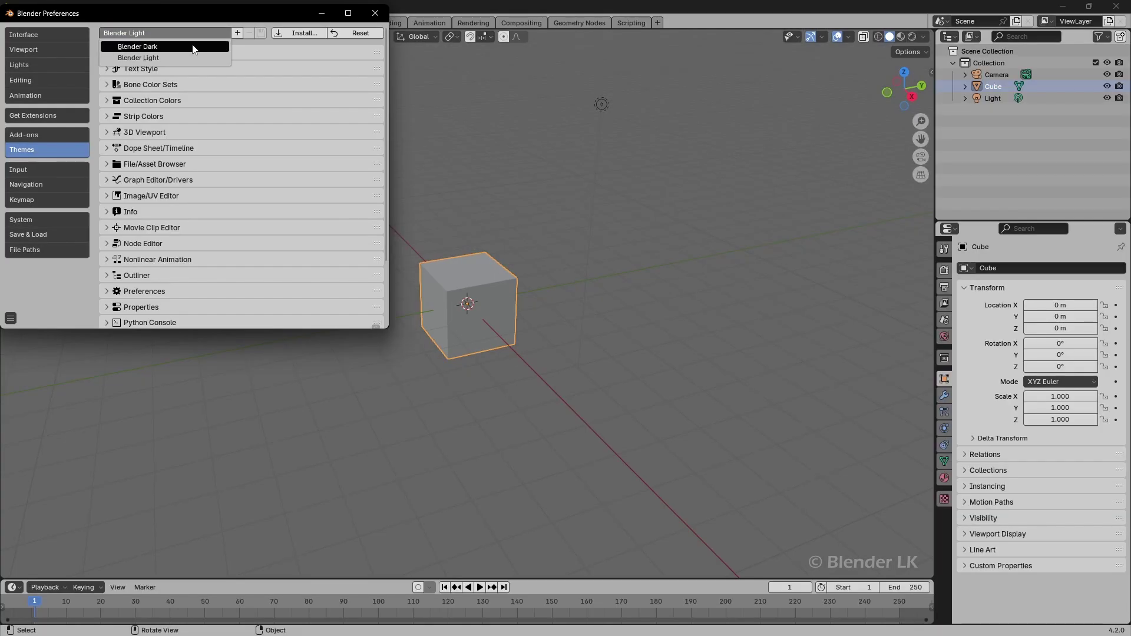
{"action": "left_click", "coordinate": [193, 47]}
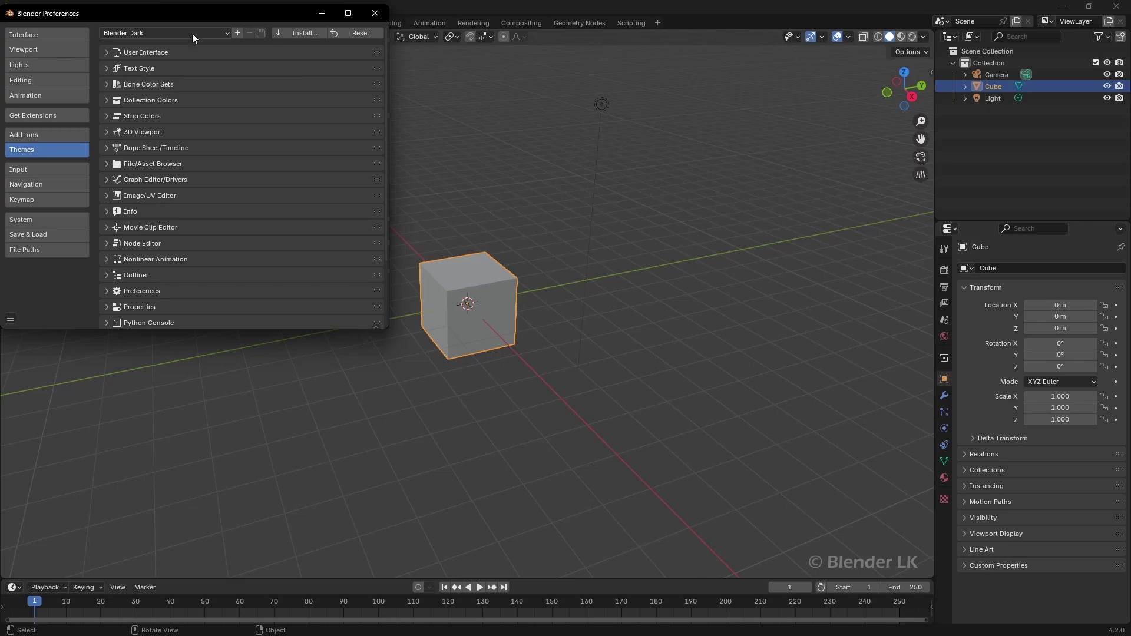
- On Get Extensions, refresh the remote repository and filter the list to Themes
{"action": "left_click", "coordinate": [65, 118]}
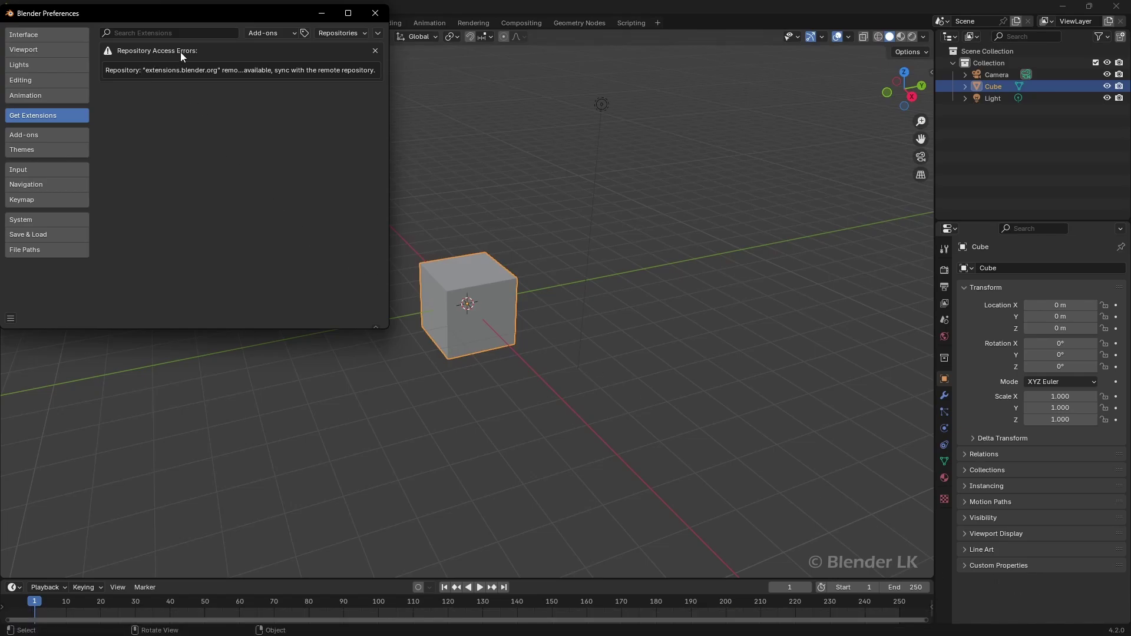
{"action": "left_click", "coordinate": [379, 34]}
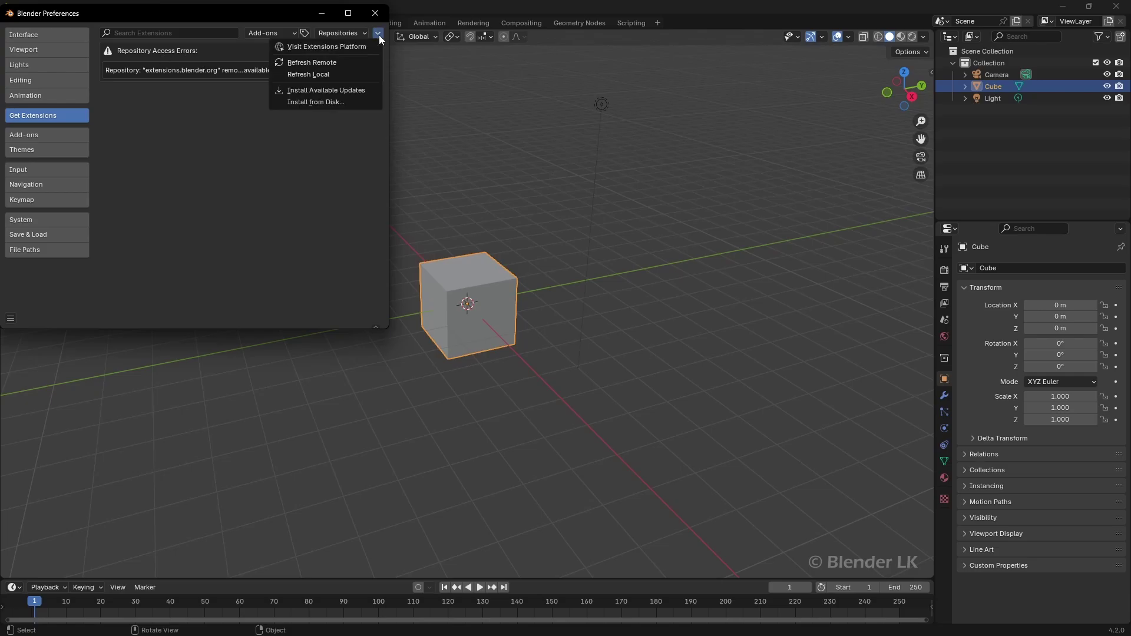
{"action": "left_click", "coordinate": [358, 65]}
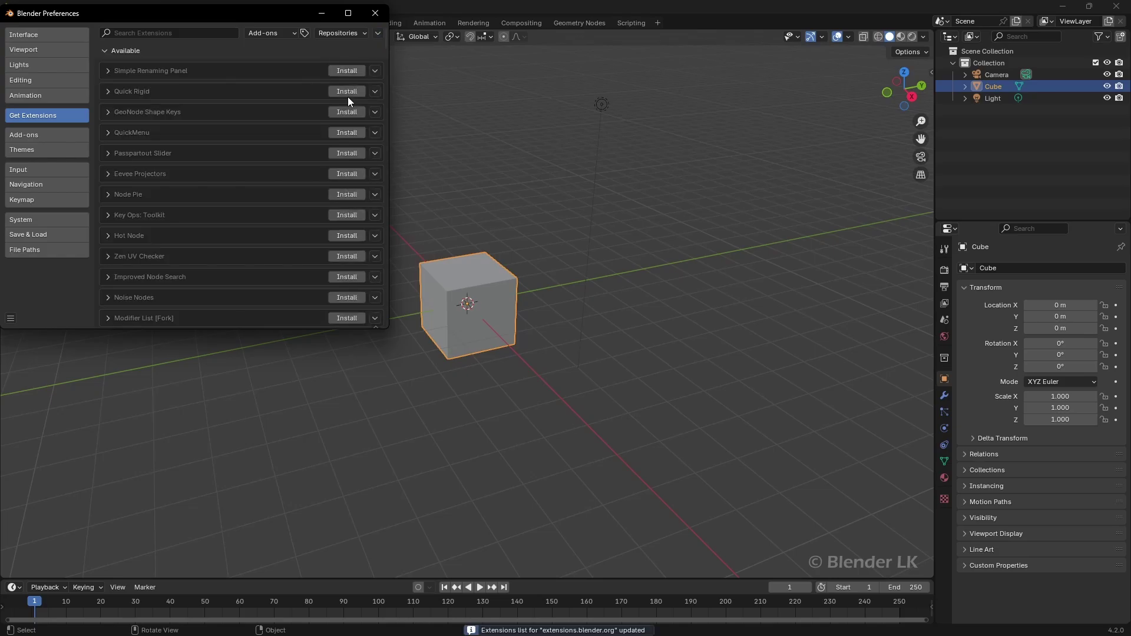
{"action": "left_click", "coordinate": [281, 34]}
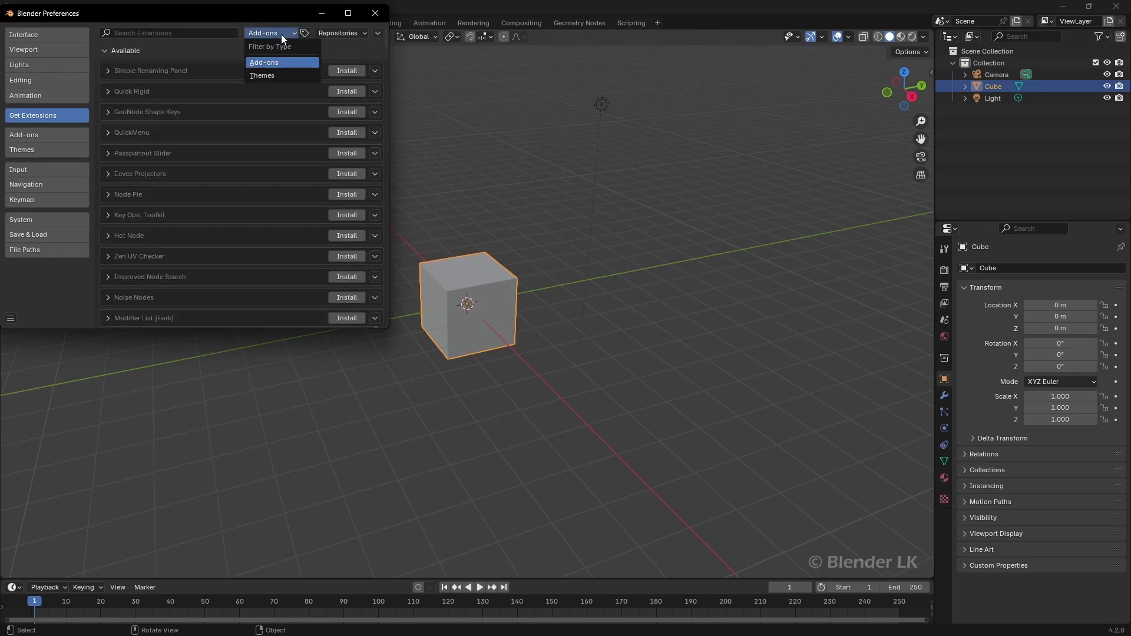
{"action": "left_click", "coordinate": [291, 78]}
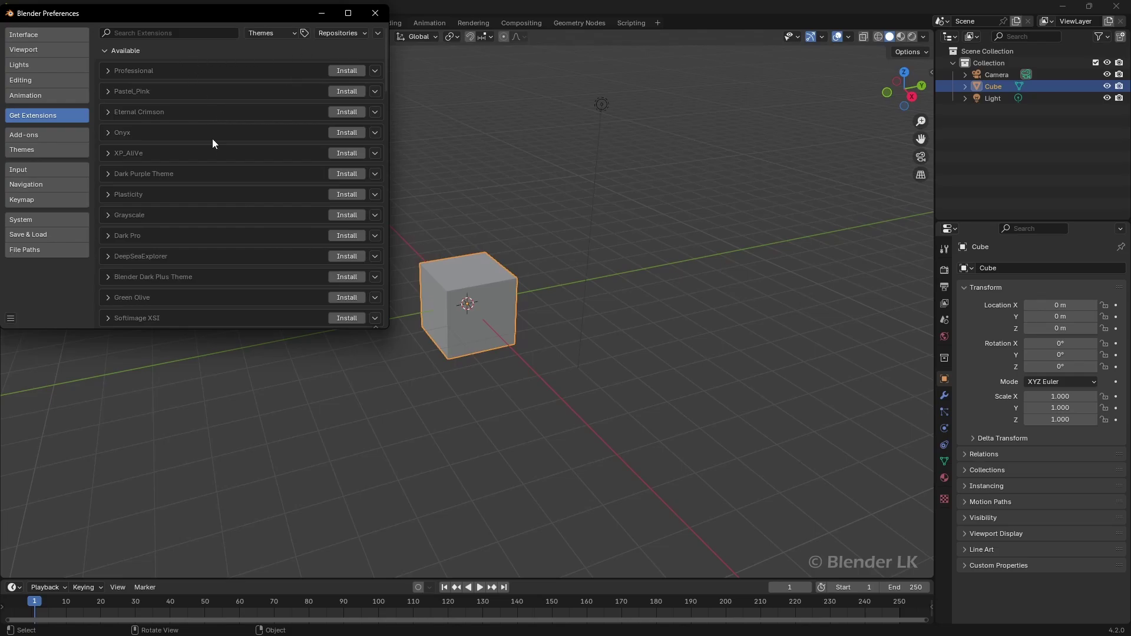
{"action": "scroll", "coordinate": [235, 266], "scroll_direction": "down", "scroll_amount": 3}
{"action": "scroll", "coordinate": [234, 279], "scroll_direction": "down", "scroll_amount": 3}
{"action": "scroll", "coordinate": [233, 278], "scroll_direction": "down", "scroll_amount": 4}
{"action": "scroll", "coordinate": [234, 283], "scroll_direction": "up", "scroll_amount": 5}
{"action": "scroll", "coordinate": [233, 283], "scroll_direction": "up", "scroll_amount": 5}
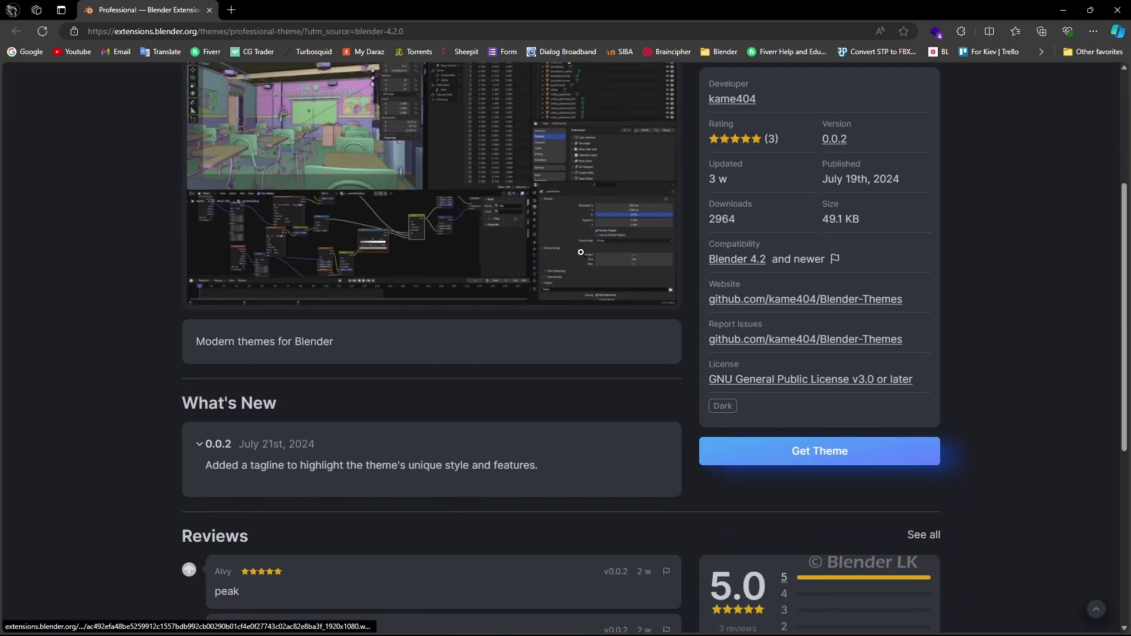
{"action": "scroll", "coordinate": [626, 236], "scroll_direction": "up", "scroll_amount": 2}
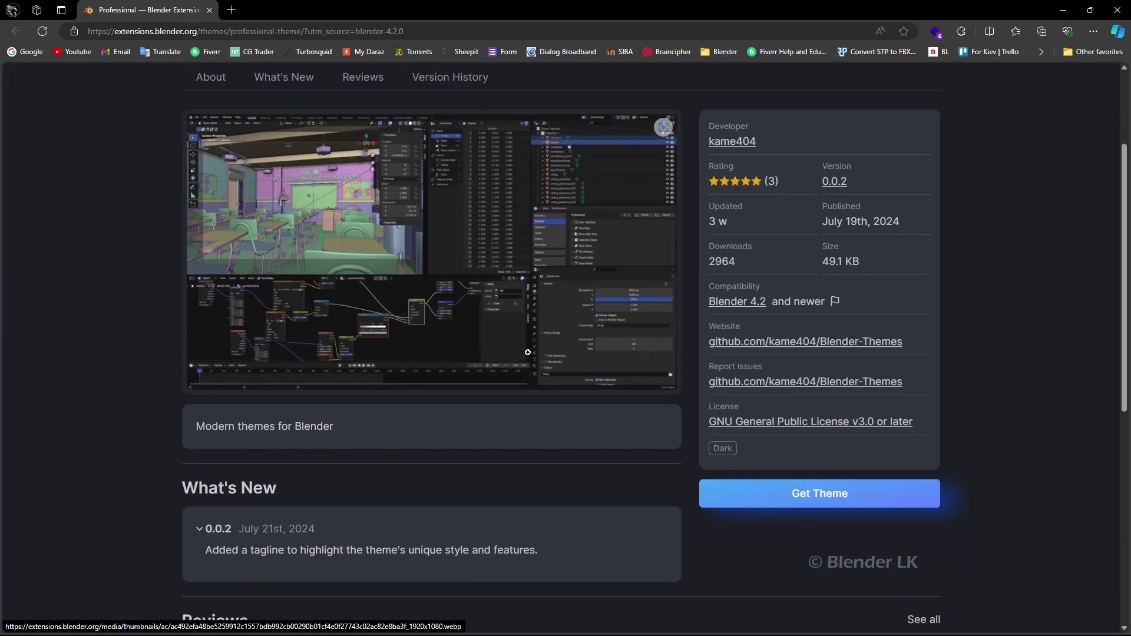
{"action": "scroll", "coordinate": [527, 357], "scroll_direction": "down", "scroll_amount": 1}
{"action": "scroll", "coordinate": [527, 357], "scroll_direction": "up", "scroll_amount": 2}
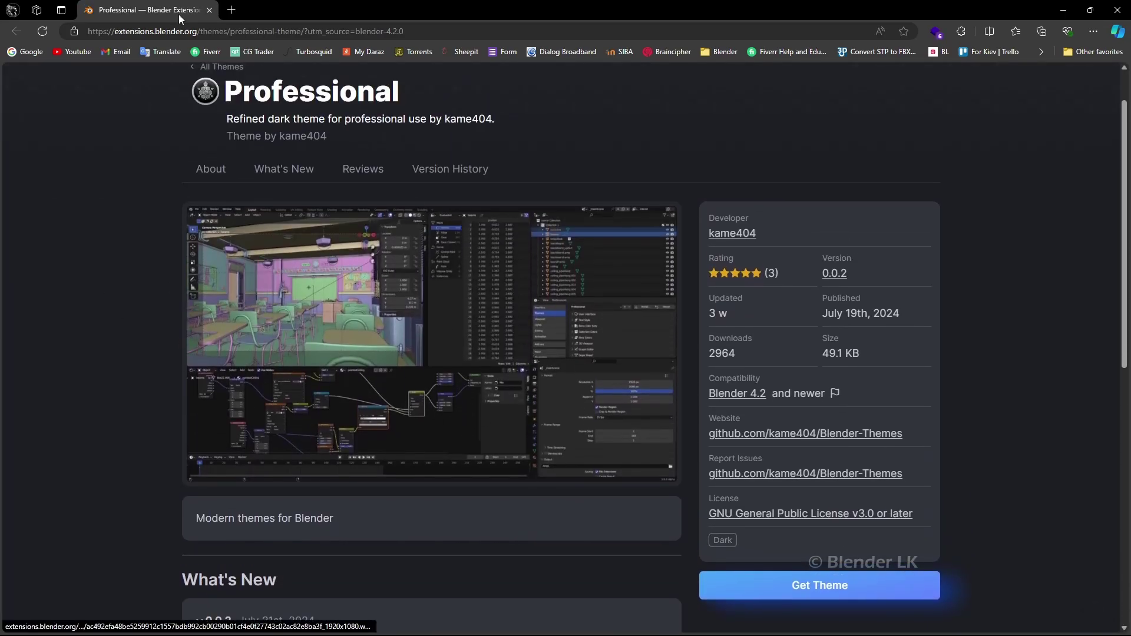
- Close the Professional theme browser page and return to Blender
{"action": "left_click", "coordinate": [209, 10]}
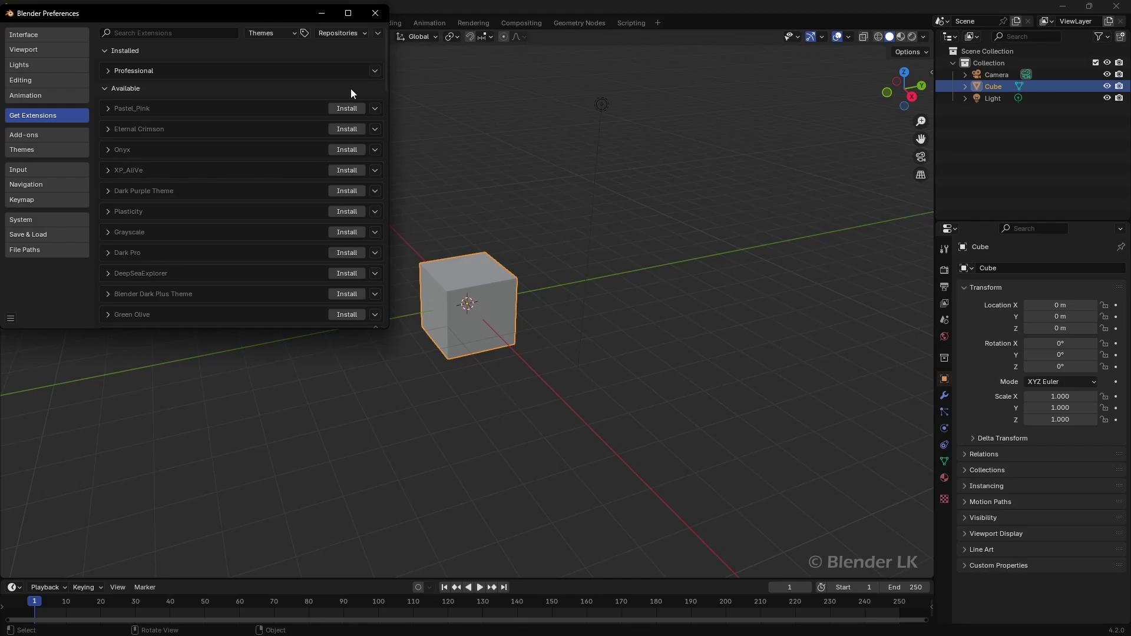
- Switch theme presets between Professional and Blender Dark, ending on Blender Dark
{"action": "left_click", "coordinate": [68, 153]}
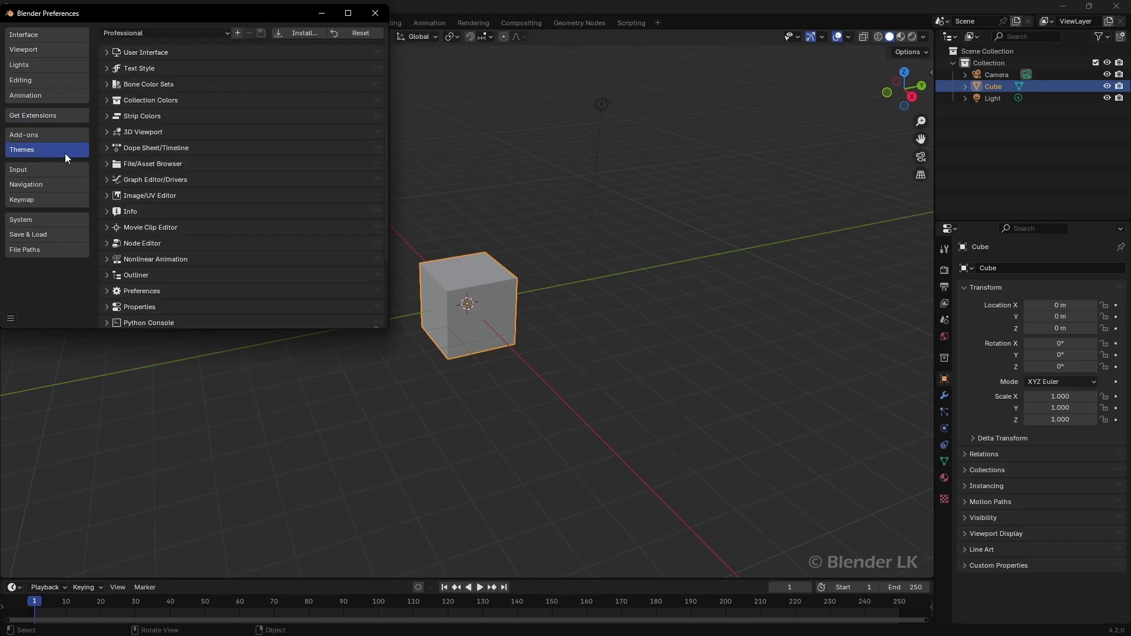
{"action": "left_click", "coordinate": [182, 34]}
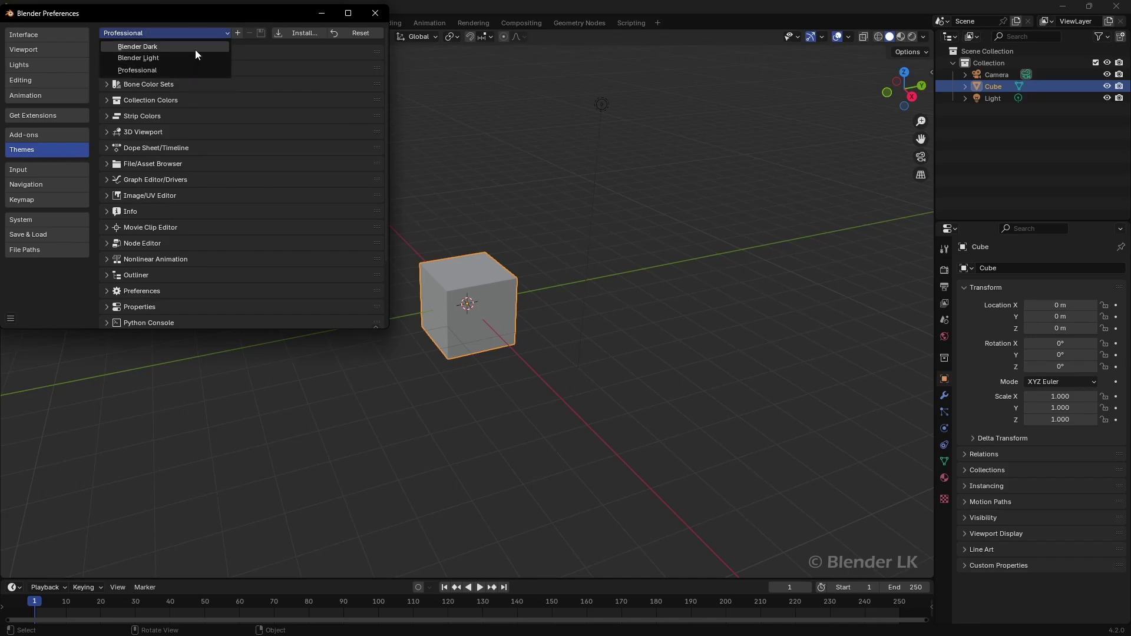
{"action": "left_click", "coordinate": [194, 45]}
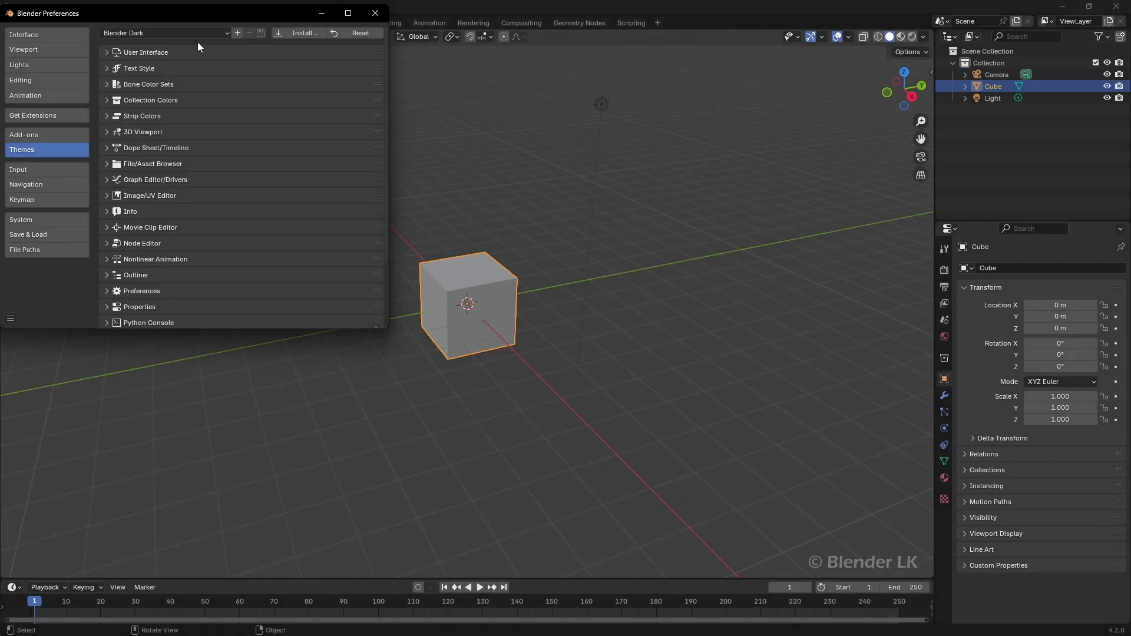
{"action": "left_click", "coordinate": [205, 35]}
{"action": "left_click", "coordinate": [196, 70]}
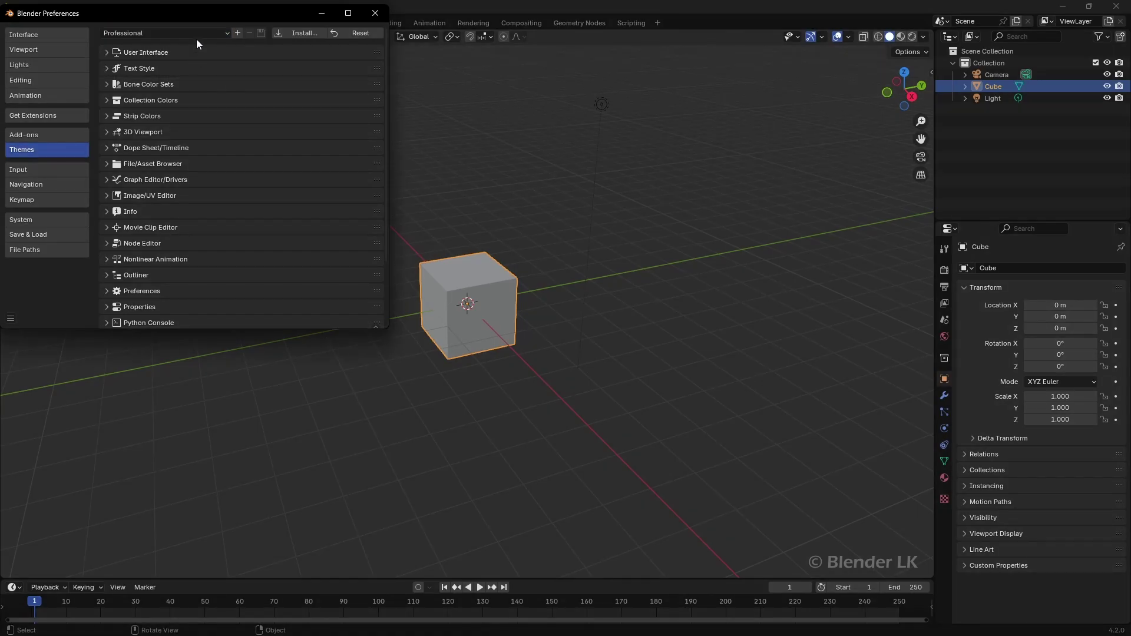
{"action": "left_click", "coordinate": [197, 36]}
{"action": "left_click", "coordinate": [198, 46]}
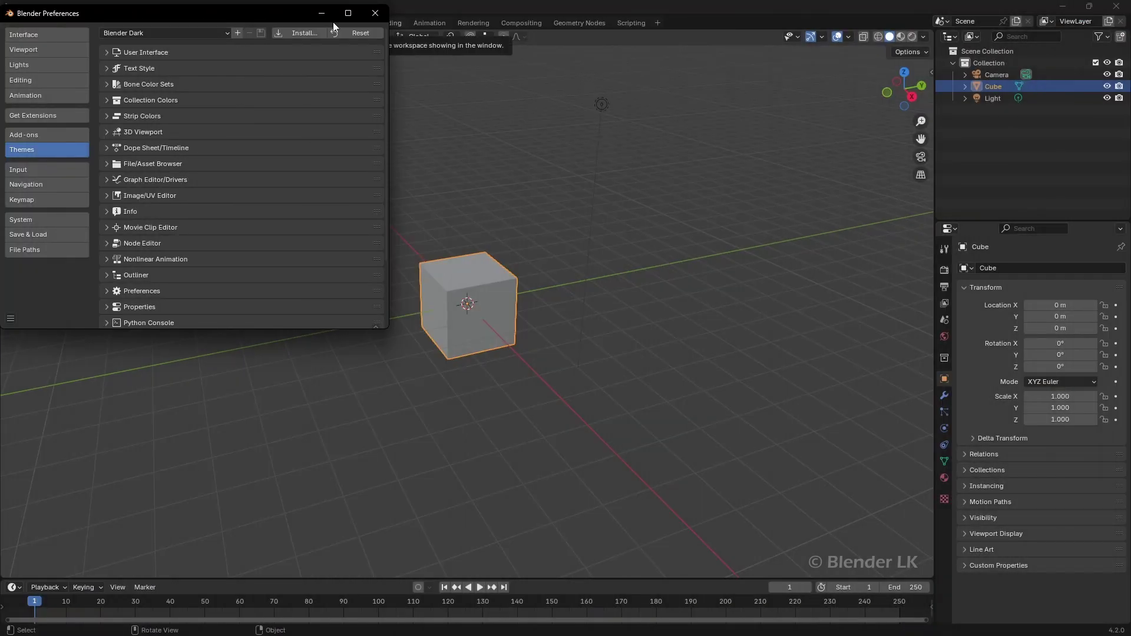
{"action": "left_click", "coordinate": [375, 15]}
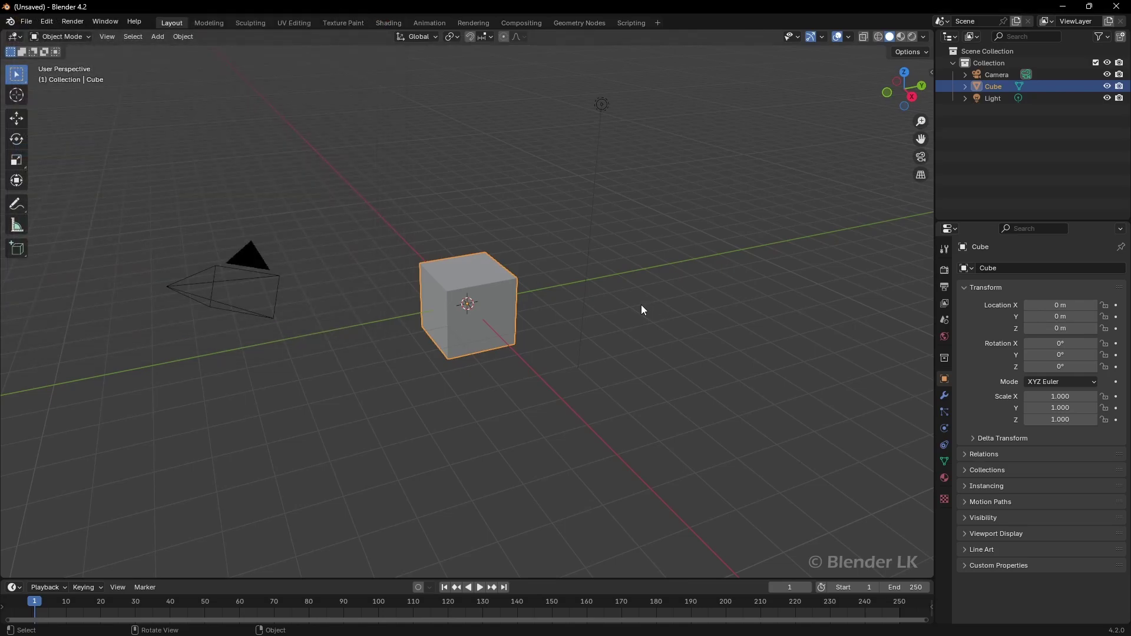